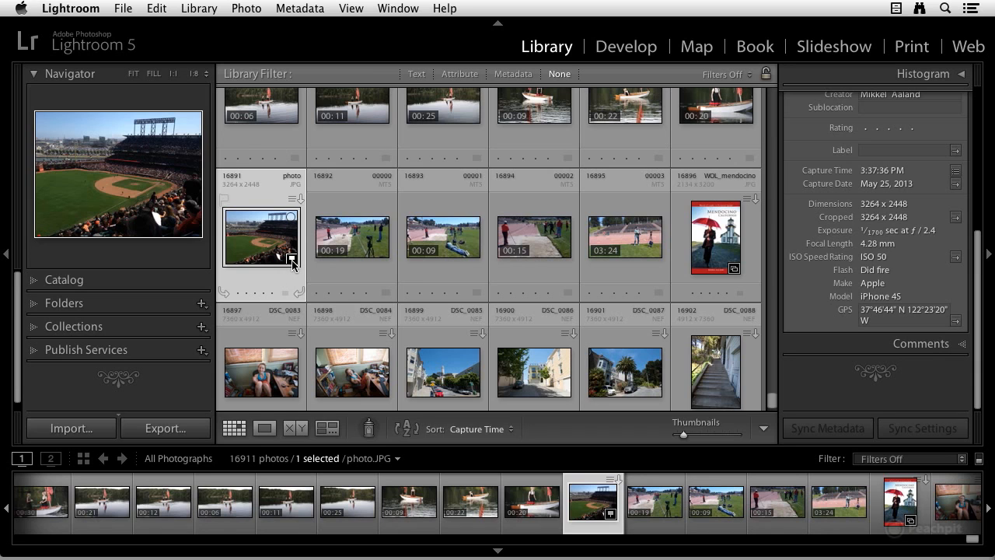
Step: Show the selected ballpark photo's GPS location on the map and preview the photo at its marker
mouse_move(293, 264)
scroll(863, 326, up, 5)
scroll(862, 315, down, 8)
click(956, 324)
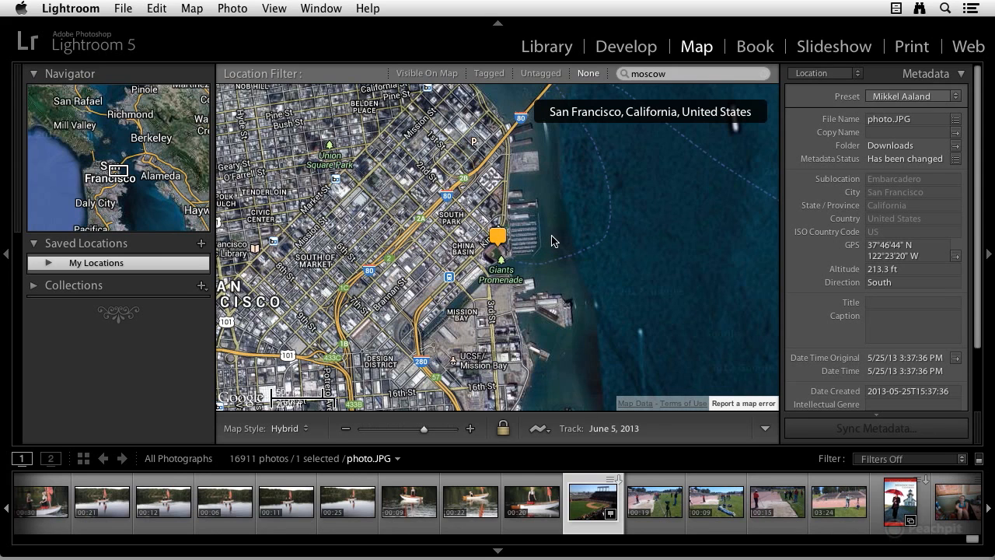
click(493, 245)
mouse_move(502, 241)
Step: Display the map key, review the marker types, and close it
click(275, 9)
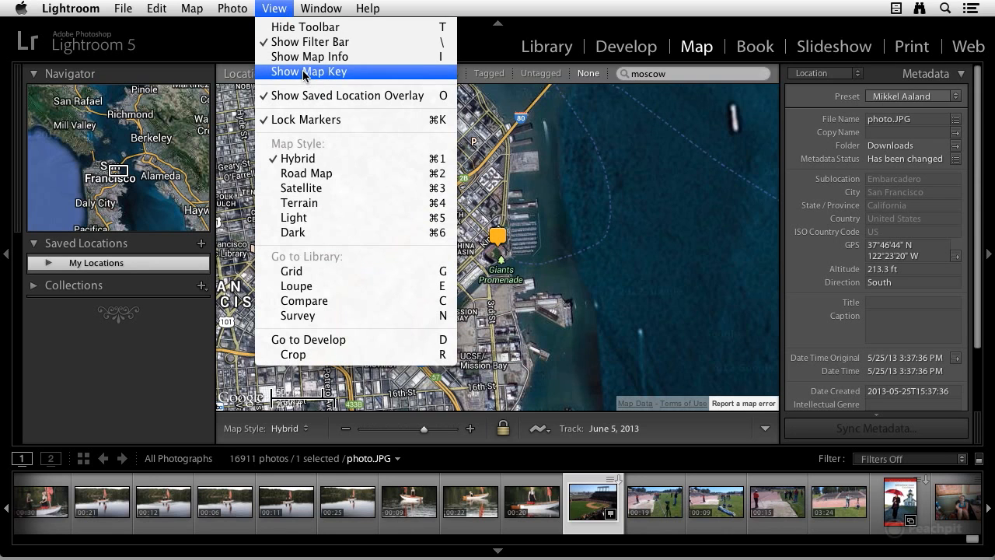
click(305, 72)
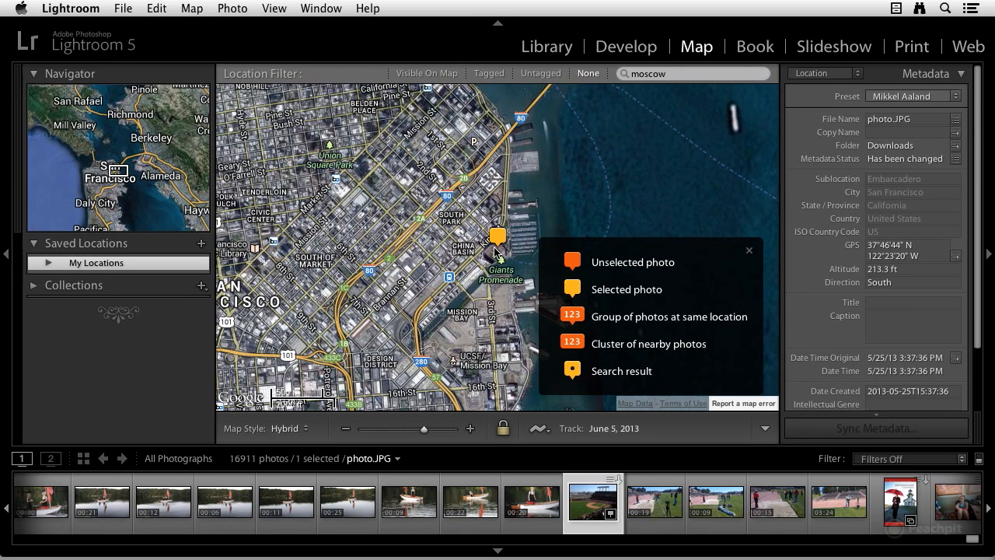
click(750, 253)
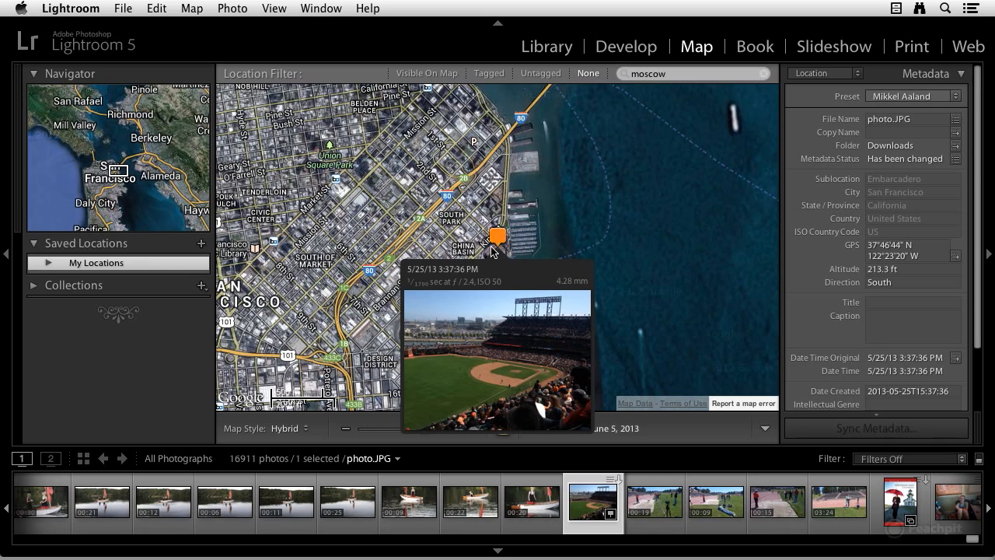
Step: Zoom the map out to North America, then in on AT&T Park to inspect the photo marker's position
click(371, 428)
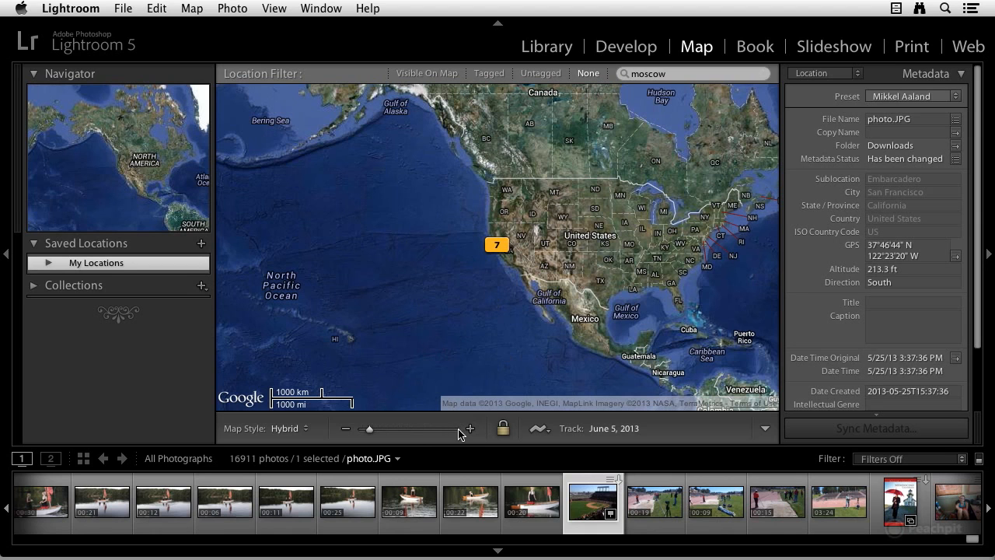
click(433, 430)
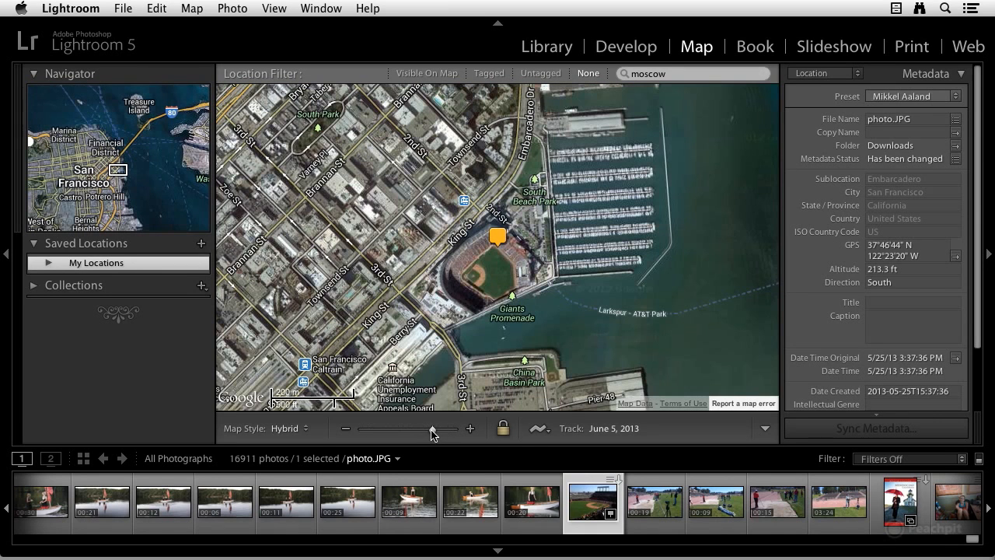
drag(433, 430, 441, 432)
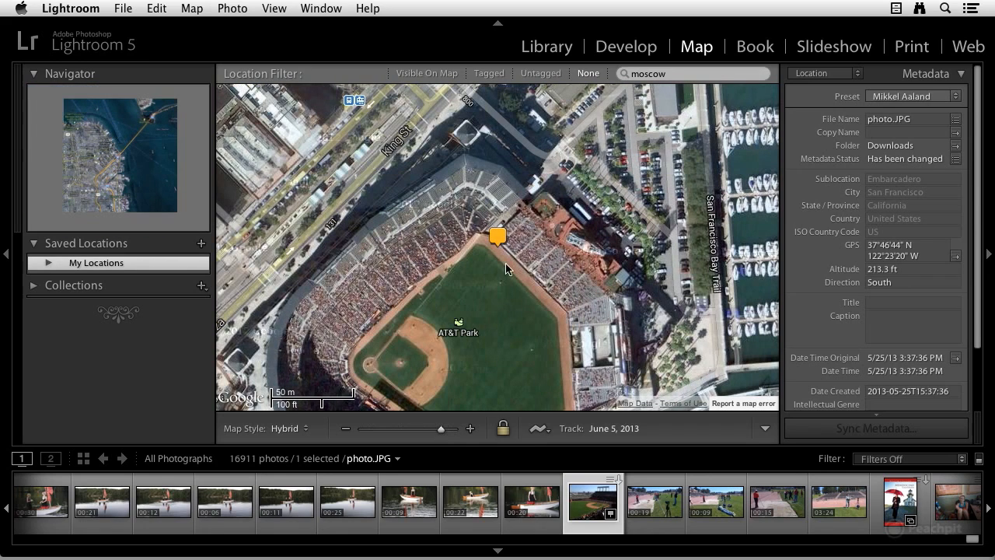
drag(493, 299, 494, 262)
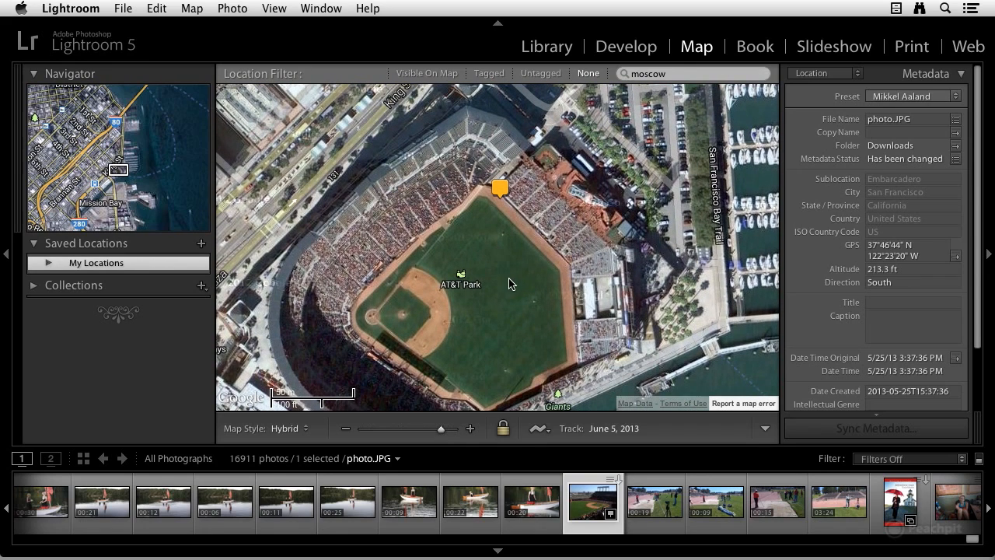
mouse_move(497, 196)
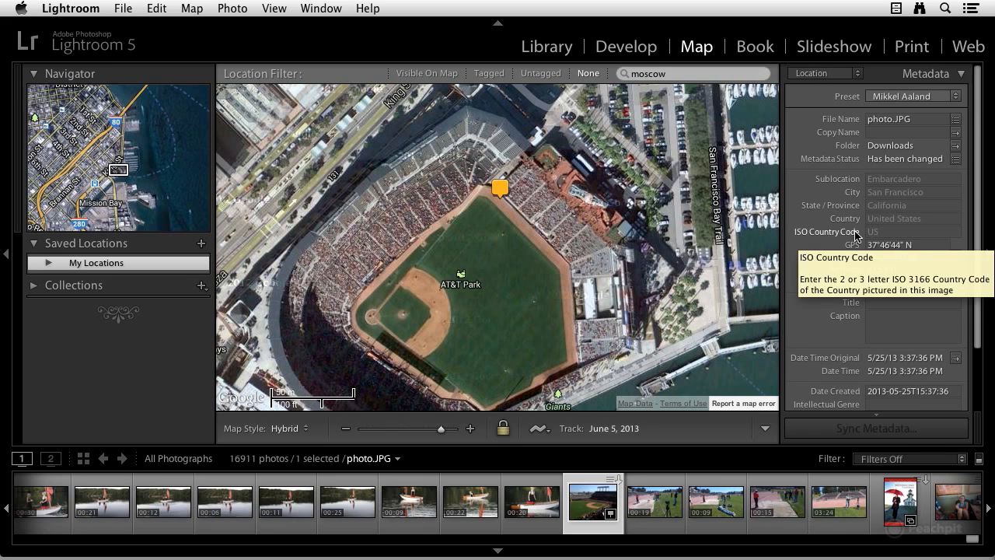
Step: Review the reverse geocoding options in the catalog's metadata settings and close the settings
click(95, 9)
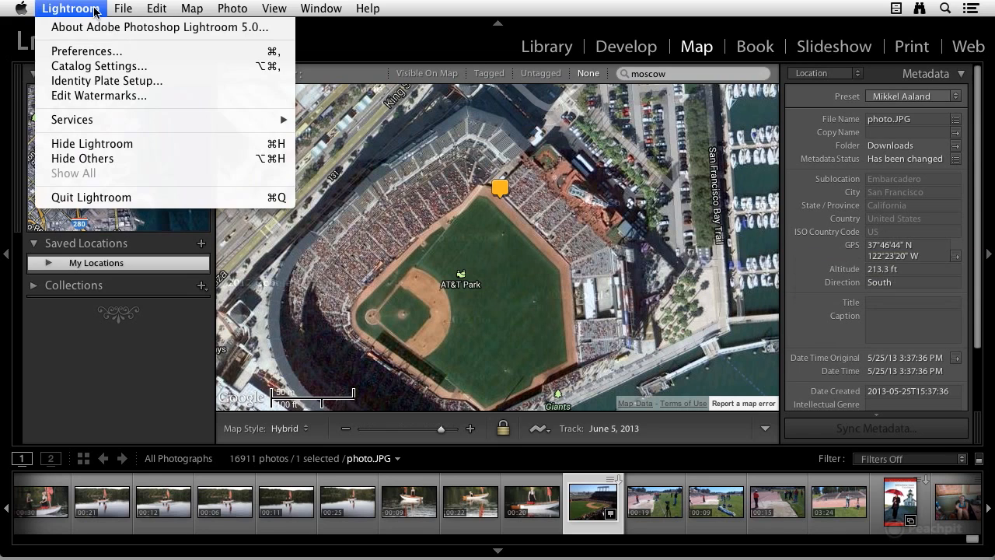
click(88, 68)
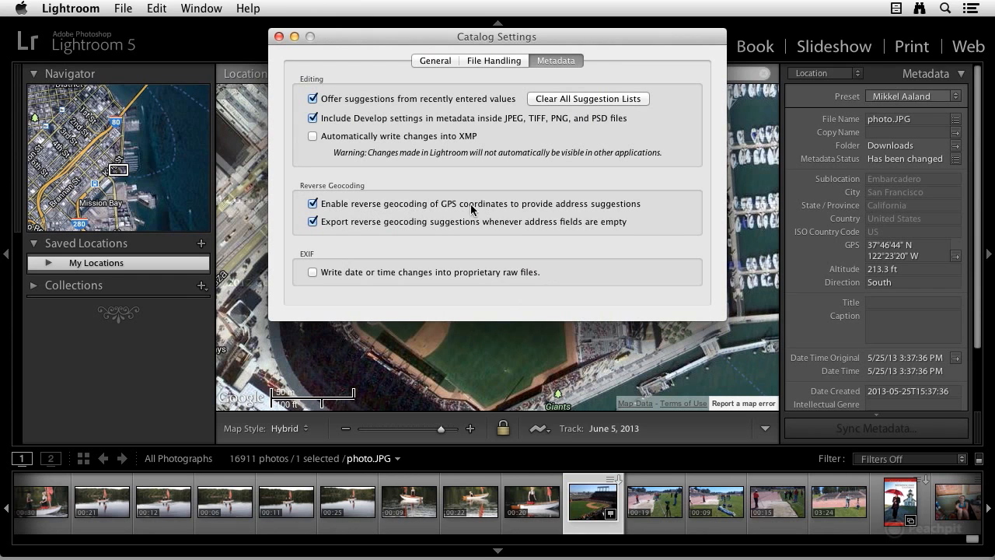
click(279, 36)
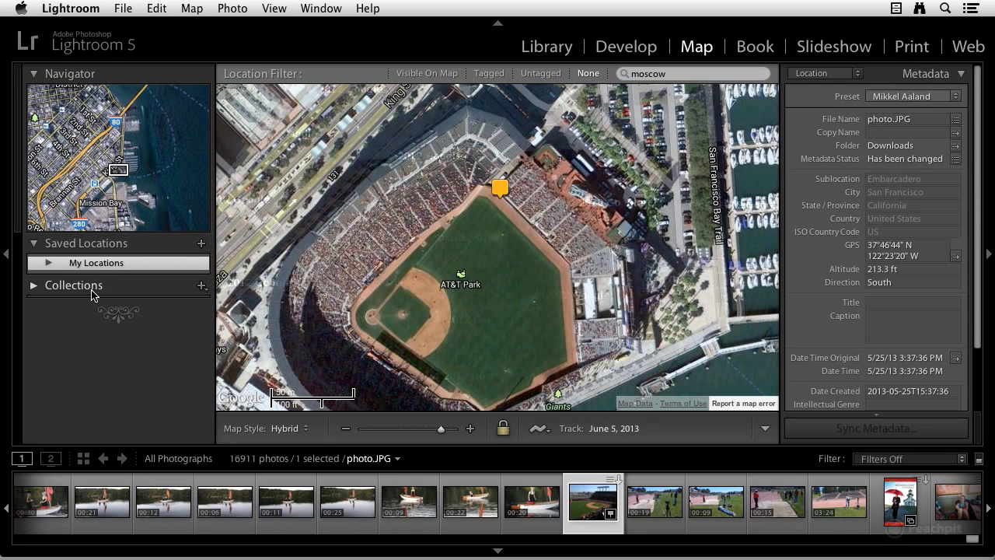
Step: Expand the collections list and open the Soria Spain collection
click(35, 286)
scroll(93, 290, down, 10)
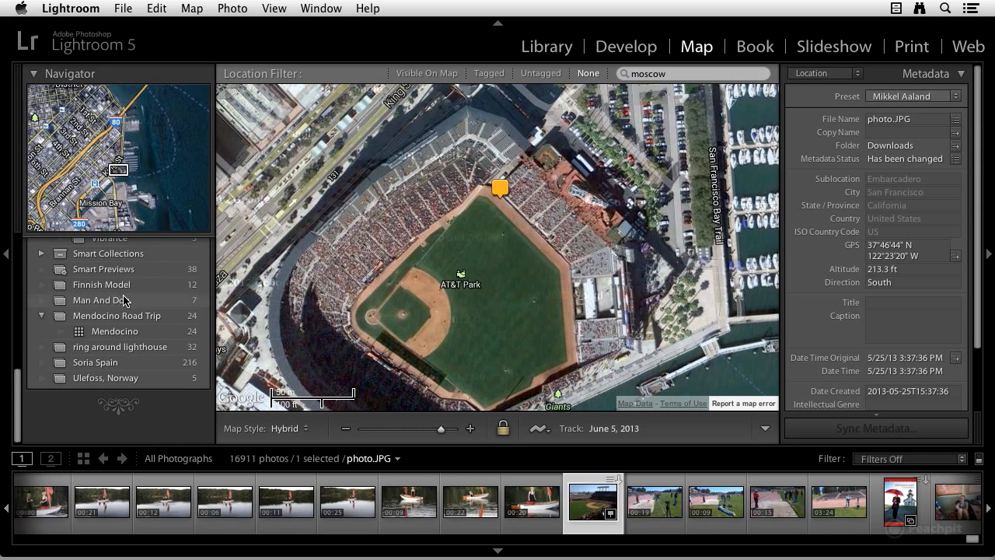
click(106, 366)
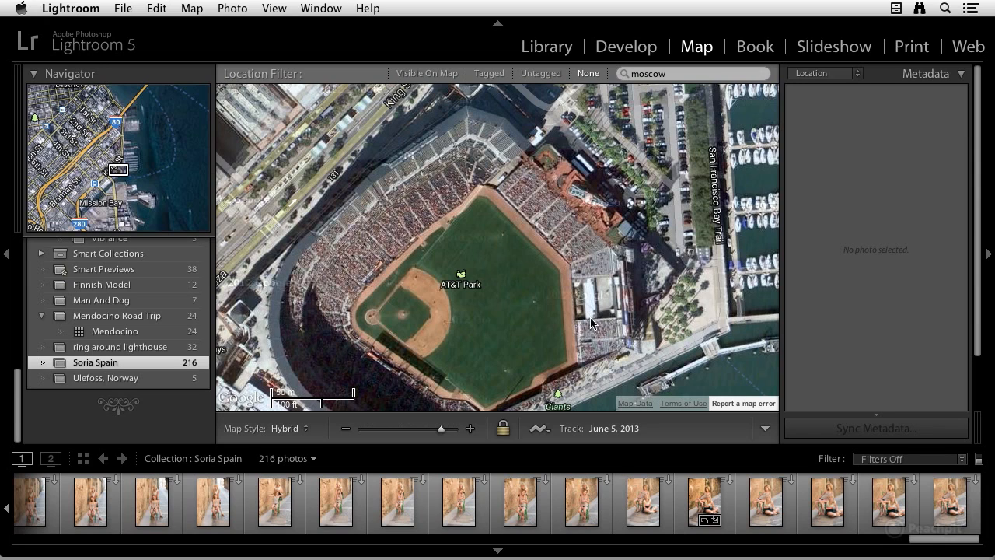
Step: Search the map for "soria,spain" and zoom in on Soria's town centre
click(676, 75)
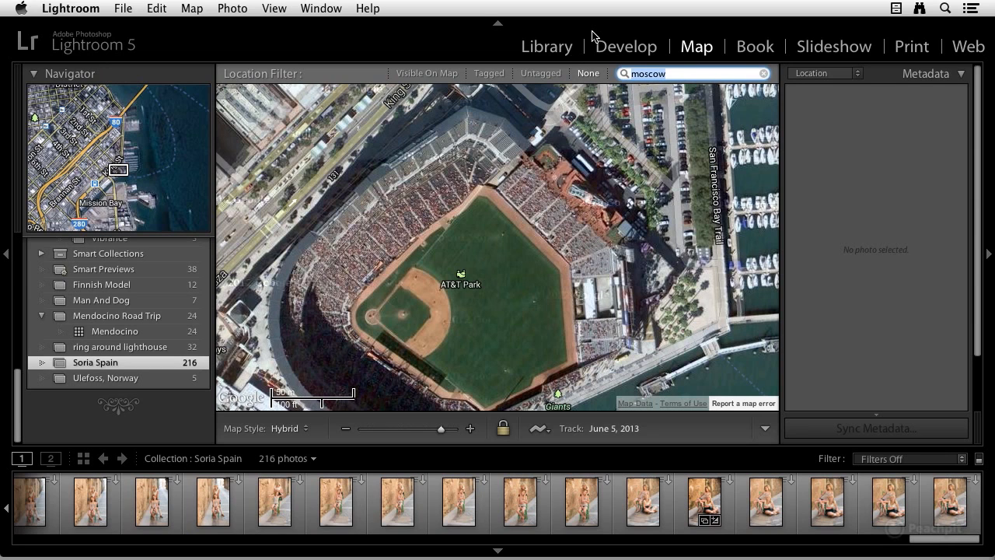
text(soria,spain)
key(Return)
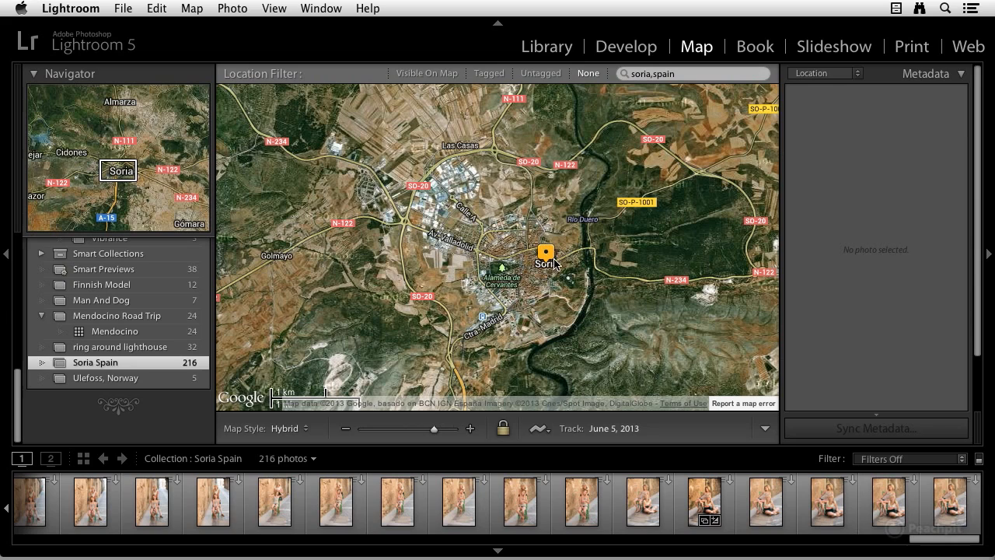
drag(435, 430, 444, 433)
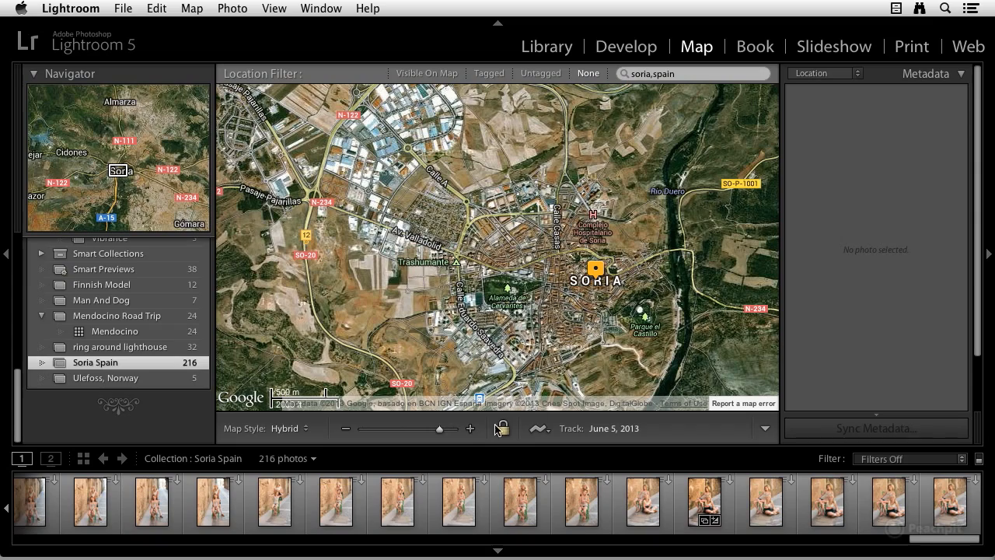
drag(444, 433, 445, 433)
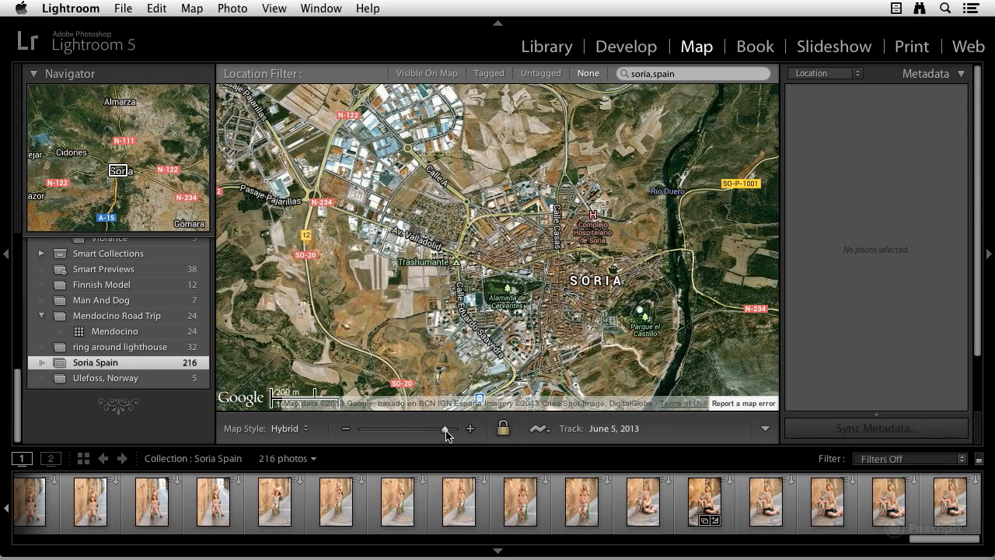
drag(656, 294, 536, 260)
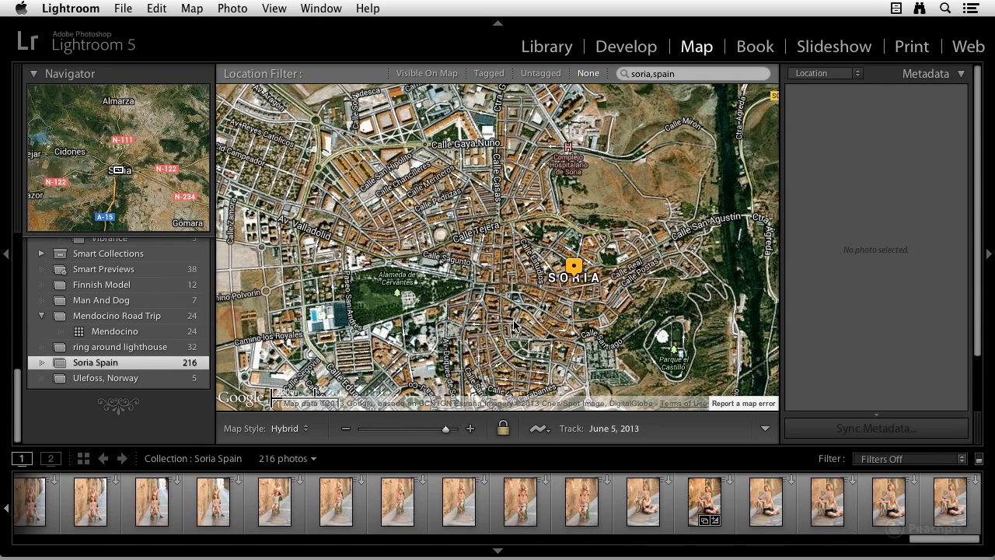
Step: Select all photos in the Soria Spain collection and geotag them by placing them in central Soria on the map
click(461, 507)
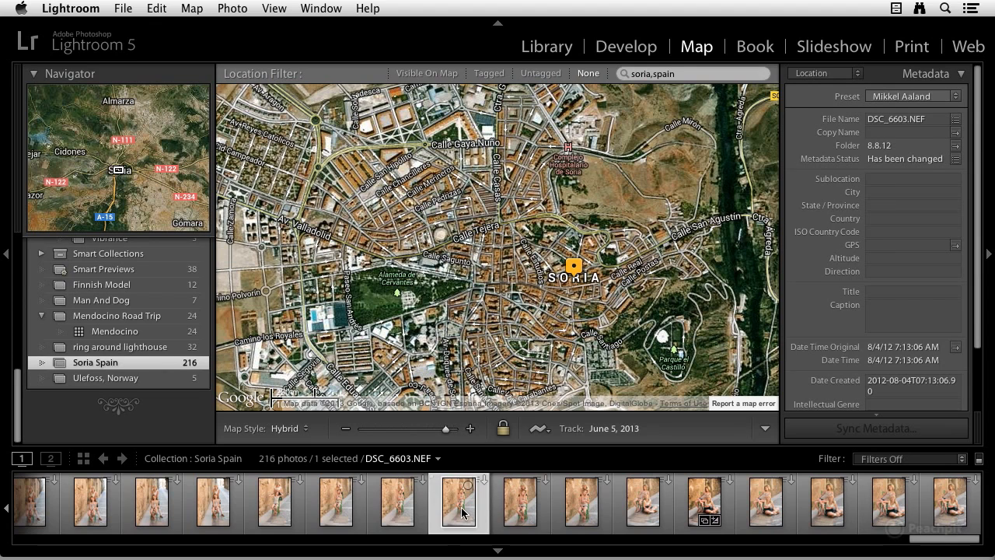
key(super+a)
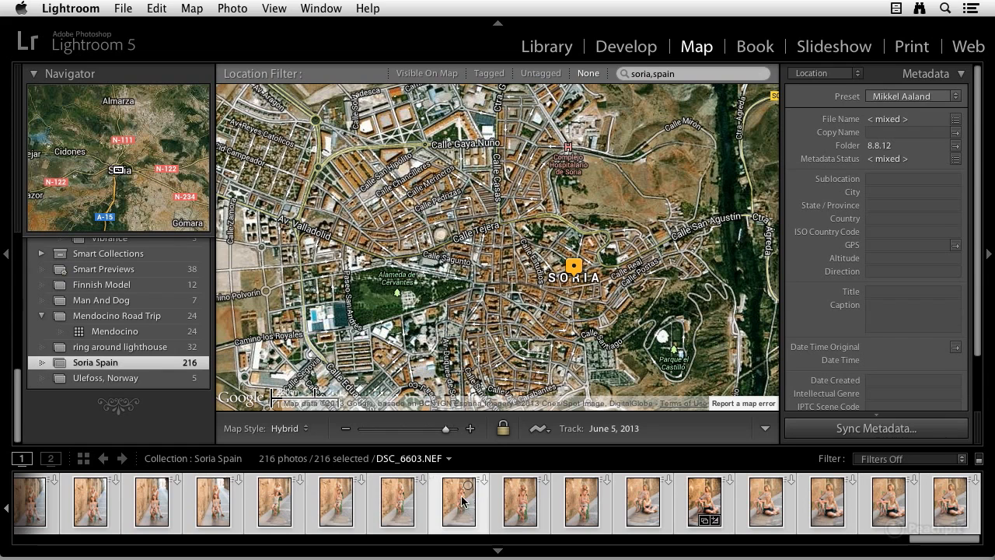
drag(458, 505, 544, 252)
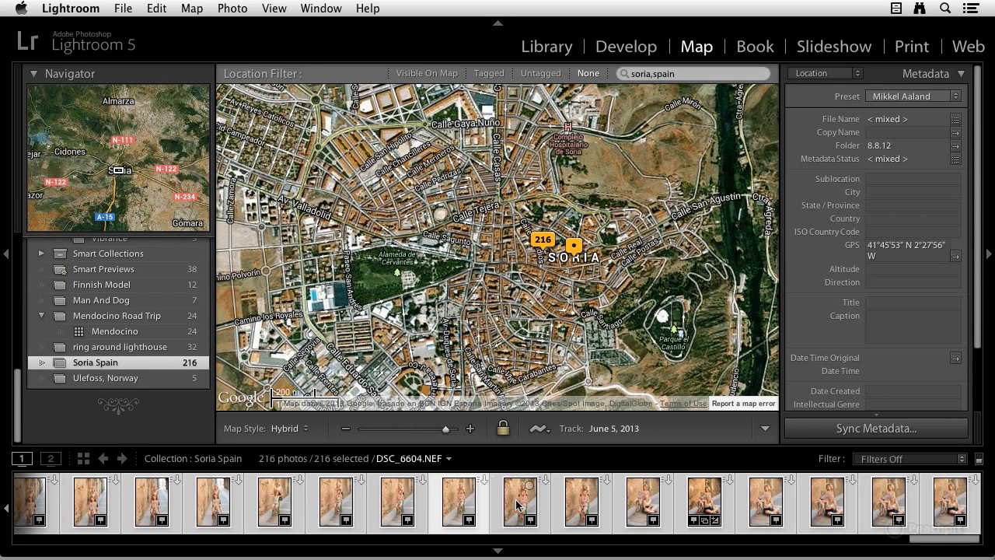
Step: Select only photo DSC_6604.NEF and browse several photo previews at the Soria group marker
mouse_move(518, 504)
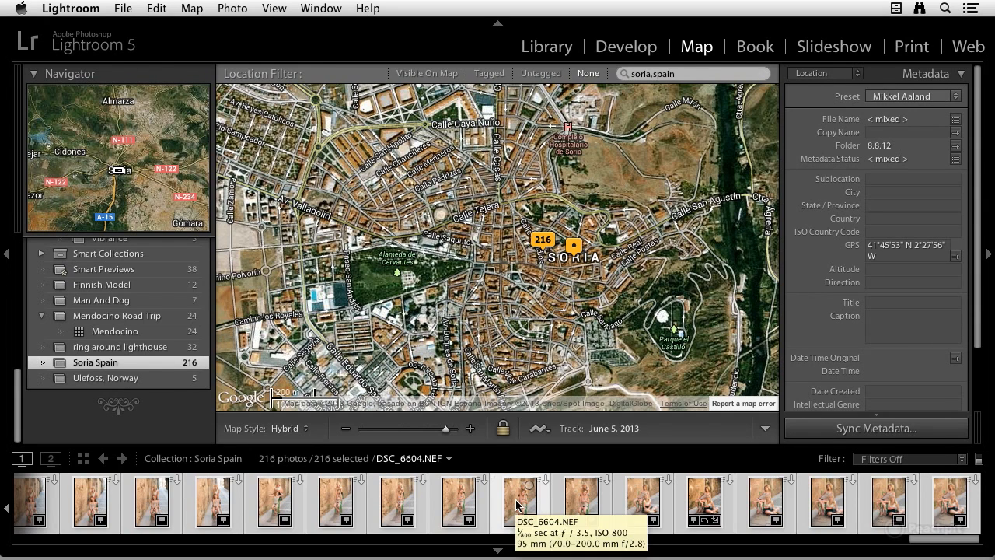
click(518, 504)
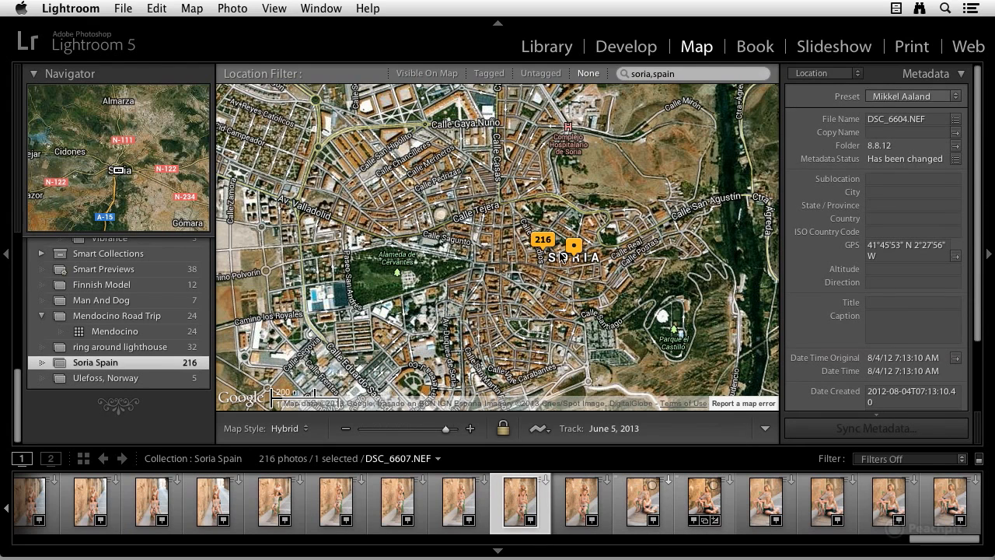
mouse_move(545, 247)
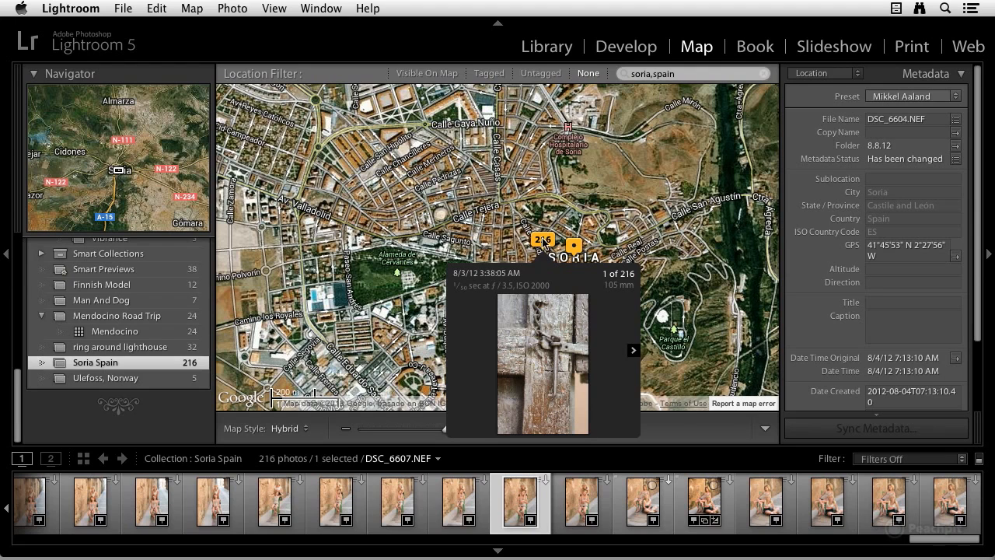
click(635, 354)
click(636, 354)
click(635, 354)
click(635, 353)
click(635, 354)
click(635, 354)
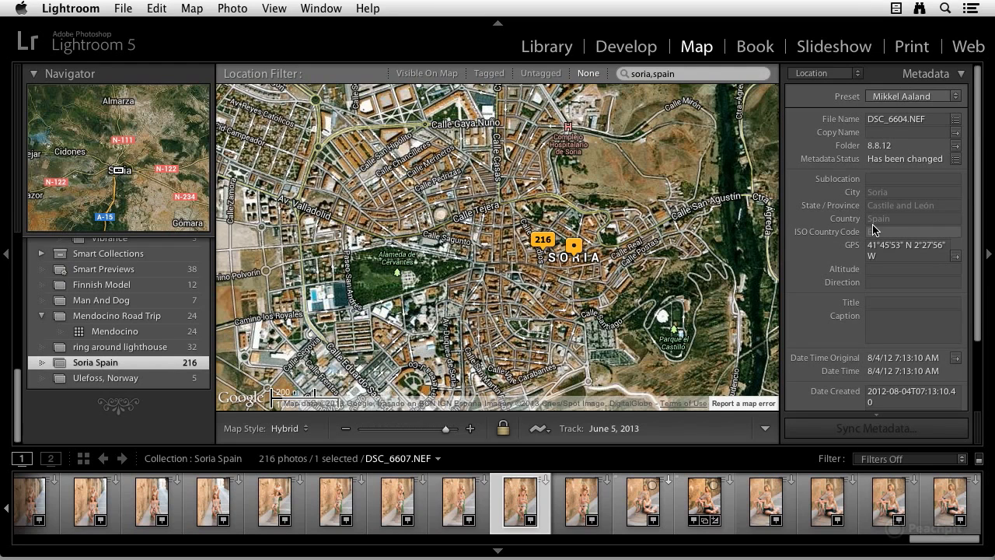
Step: Create a saved location named Soria in the My Locations folder with a radius of 0.4 miles
scroll(125, 292, up, 4)
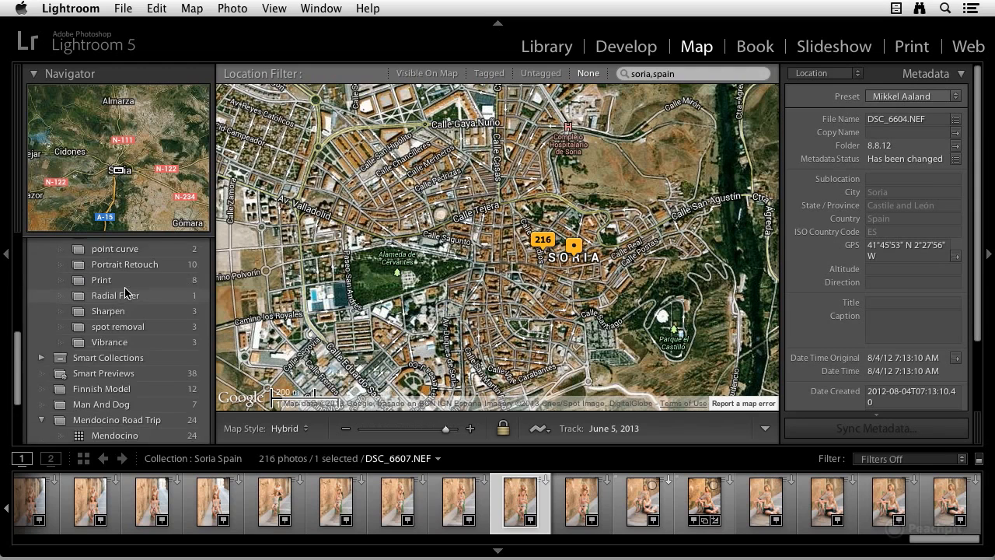
scroll(126, 292, up, 5)
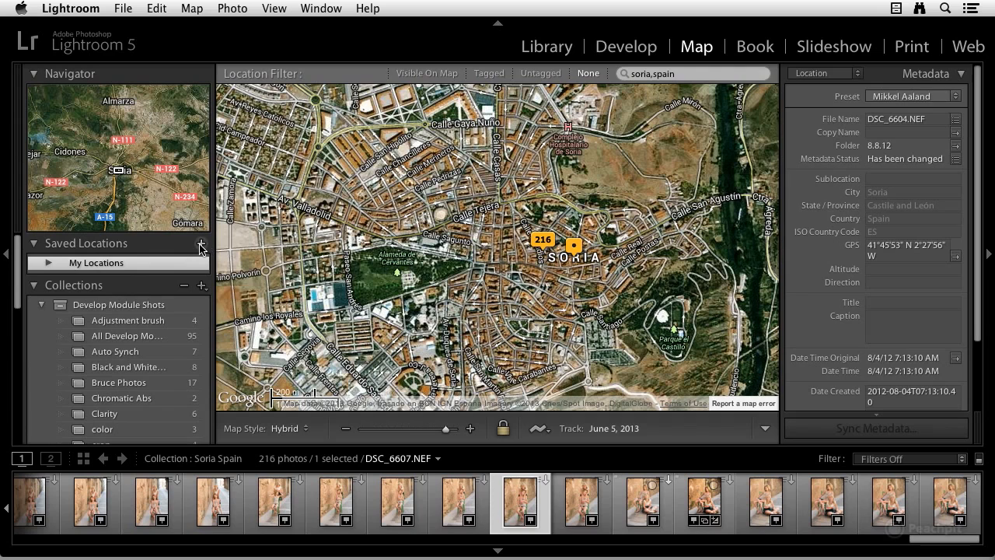
click(202, 245)
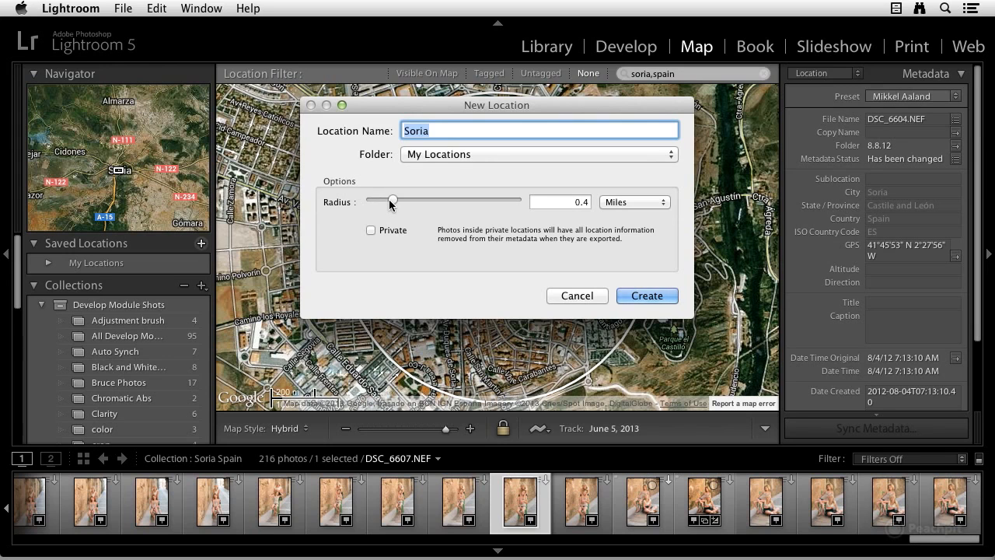
drag(434, 105, 709, 181)
mouse_move(672, 278)
mouse_down()
mouse_move(692, 279)
mouse_move(671, 273)
mouse_up()
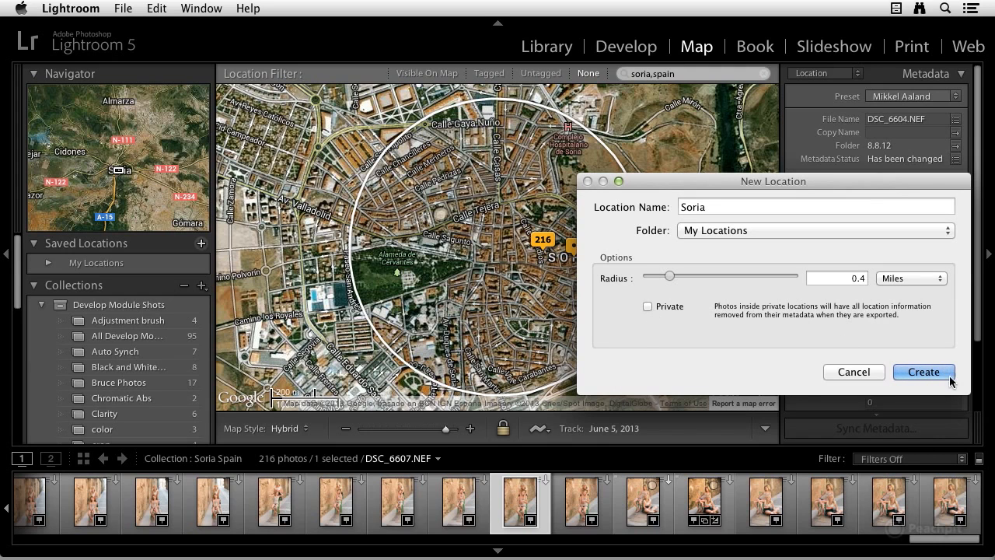
click(924, 371)
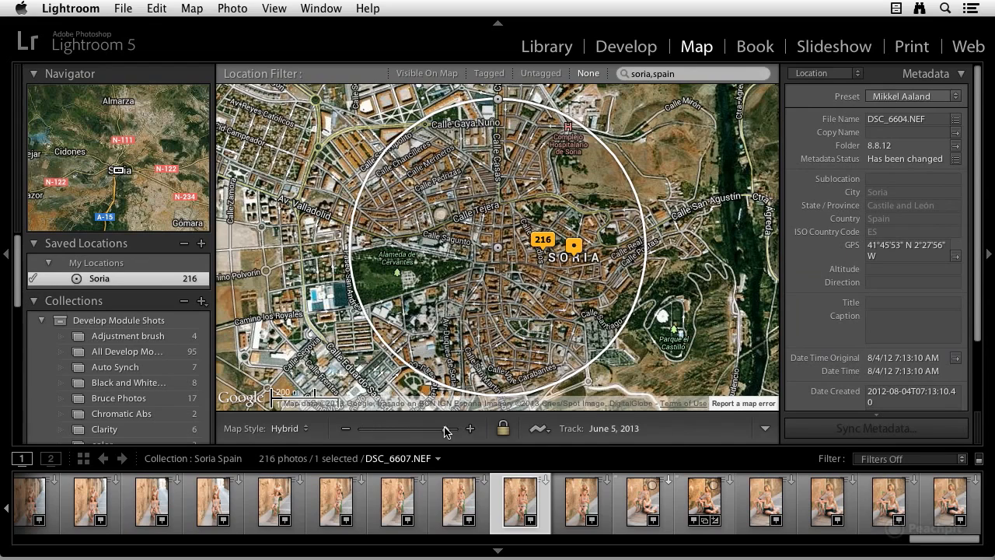
Step: Move the map away from Soria by zooming out to North America and in on the western United States
drag(444, 428, 364, 437)
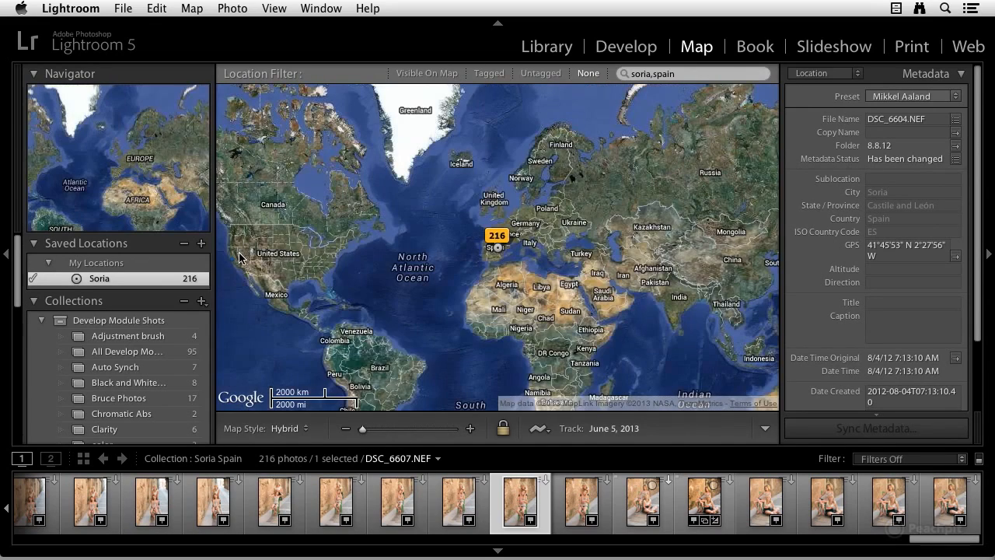
double_click(238, 252)
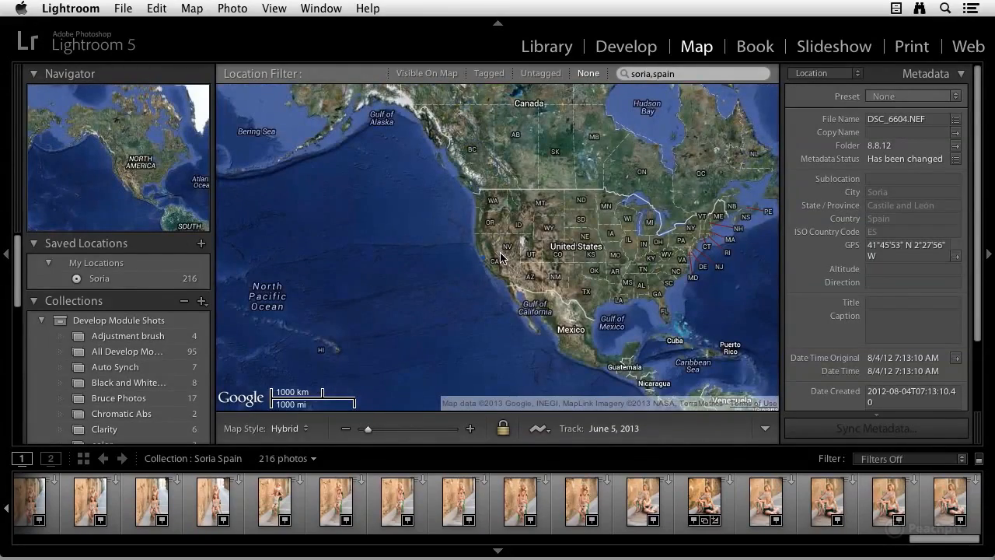
scroll(500, 258, down, 1)
scroll(500, 258, up, 2)
scroll(500, 257, up, 1)
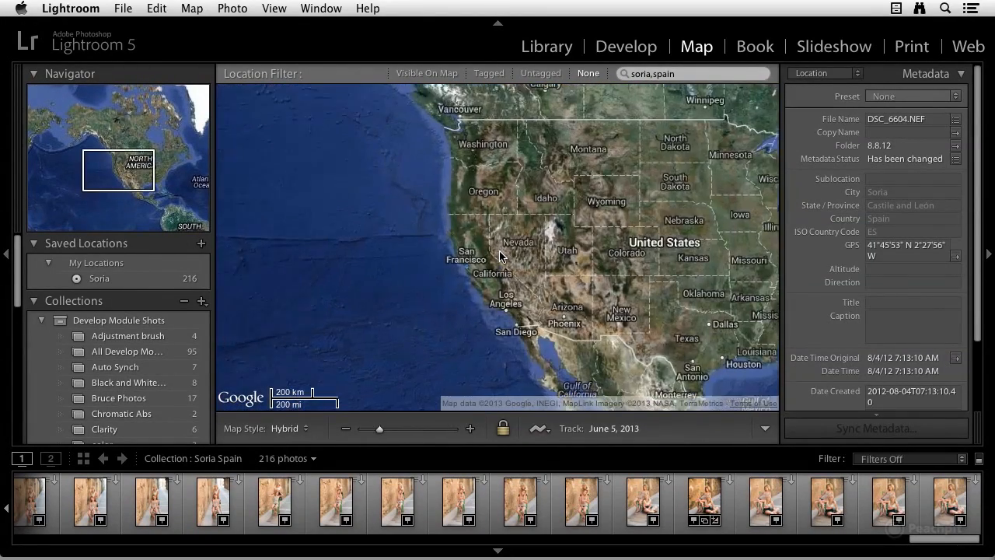
Step: Return the map to the saved location Soria
scroll(500, 258, up, 1)
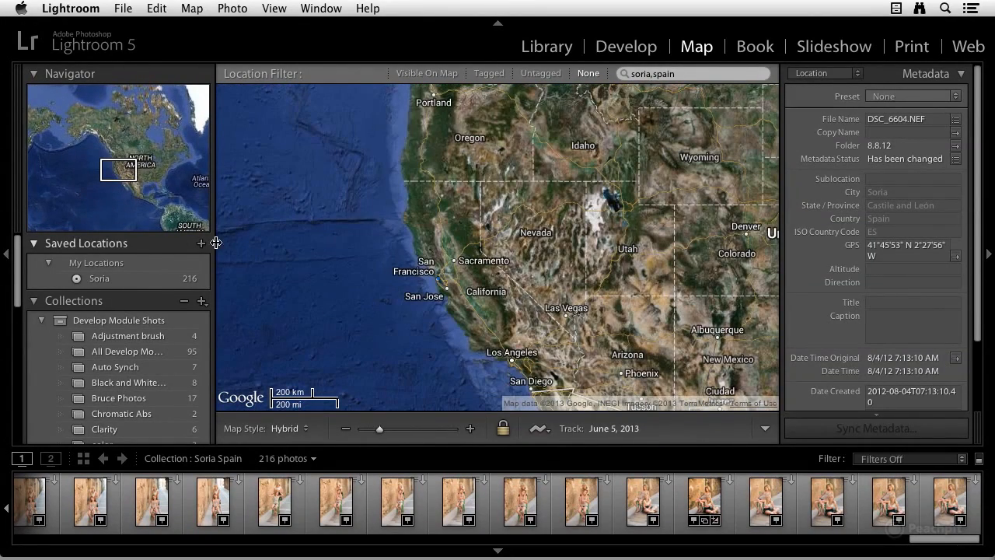
click(100, 281)
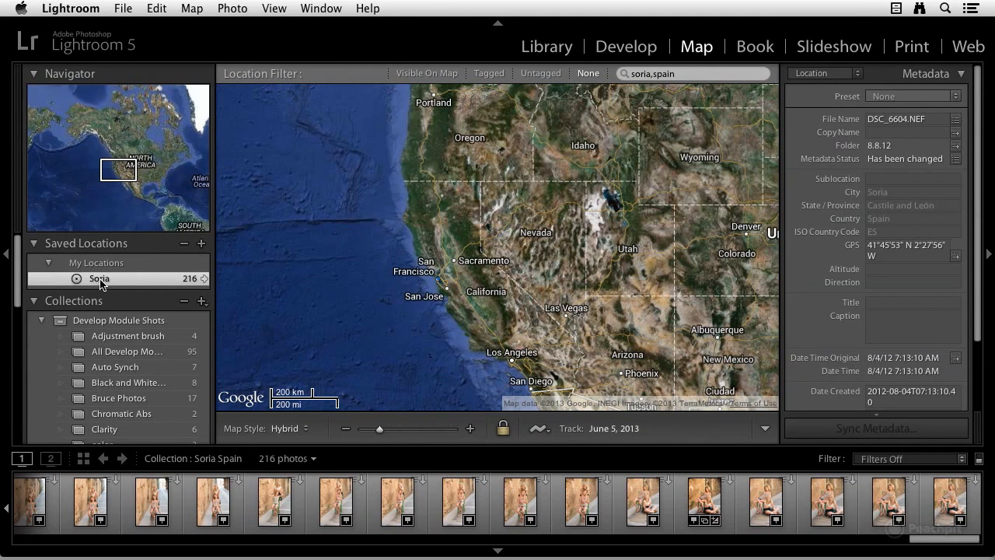
click(205, 279)
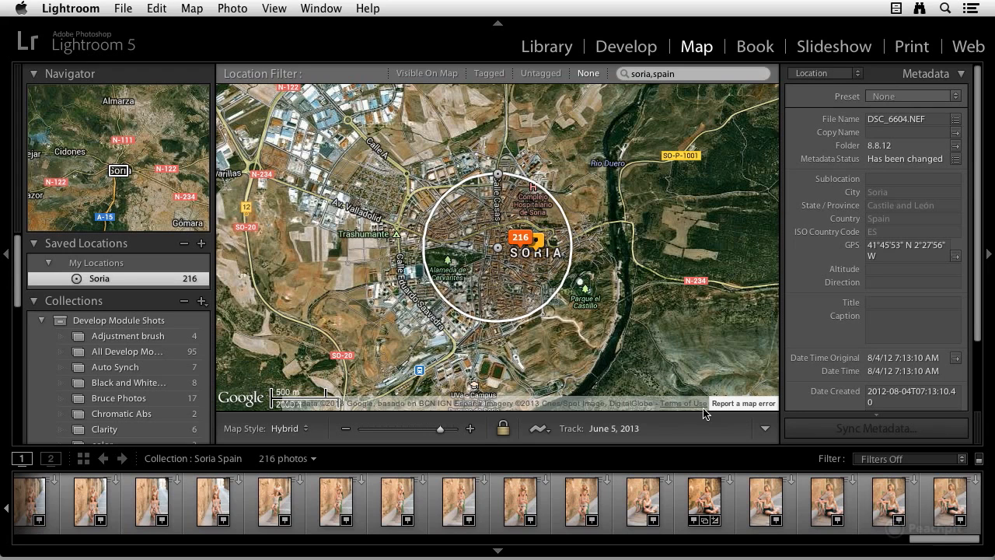
click(547, 433)
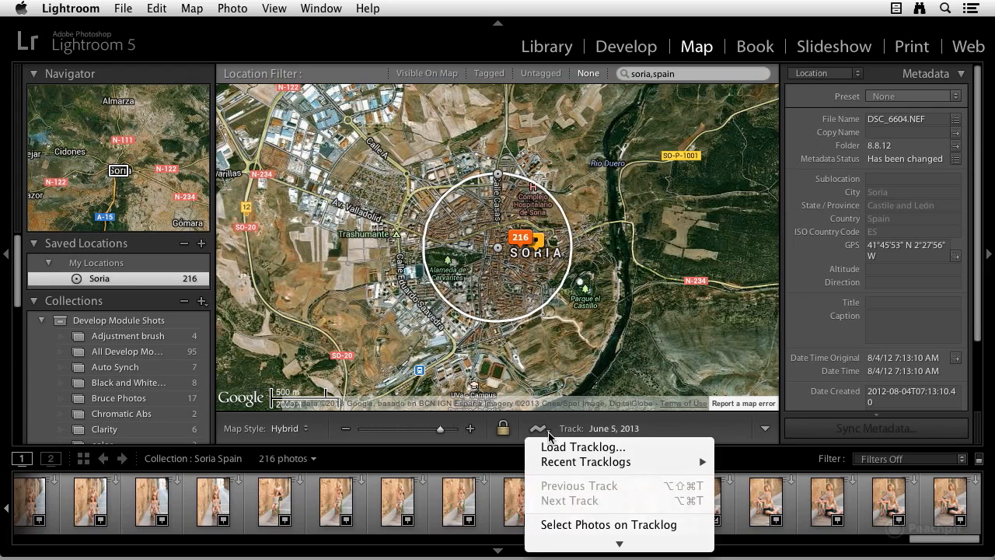
click(554, 448)
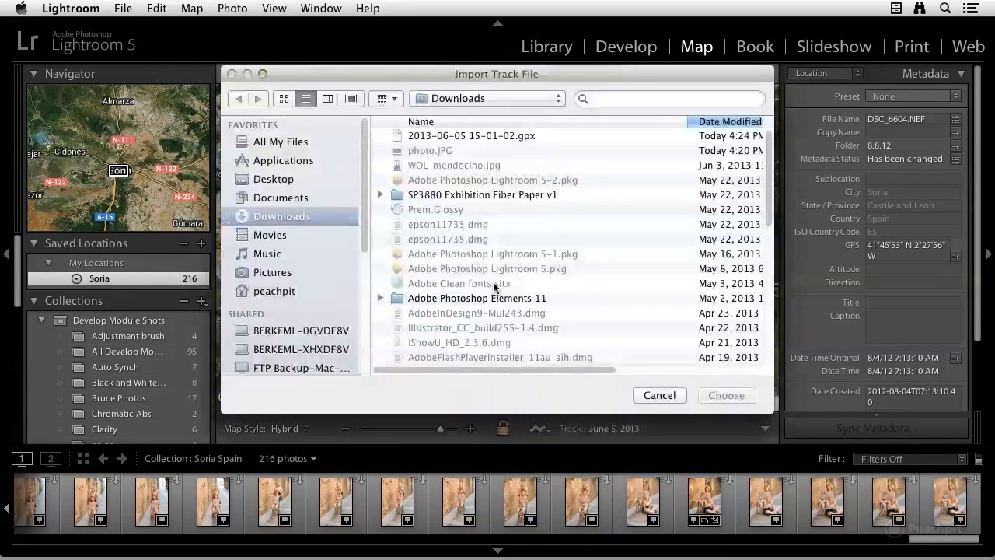
click(476, 137)
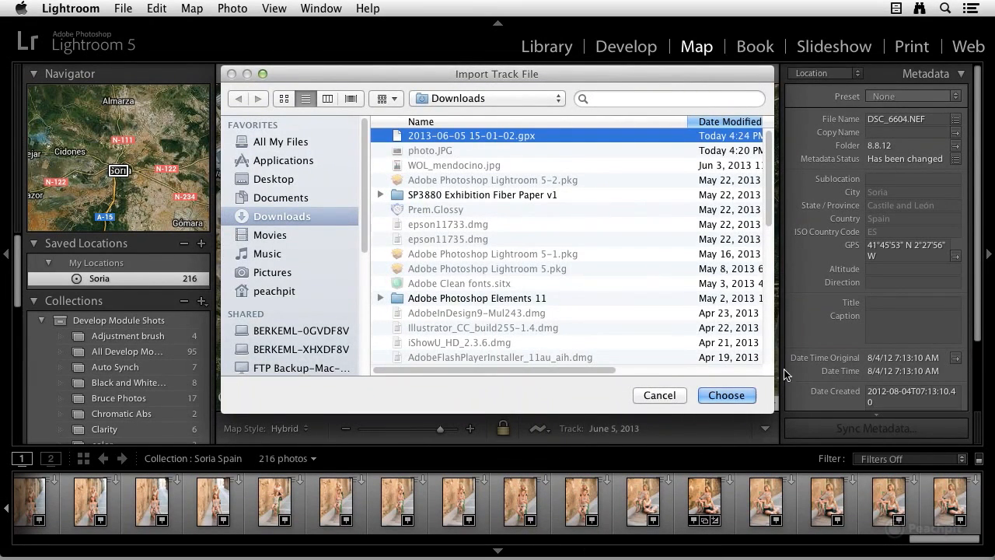
click(724, 395)
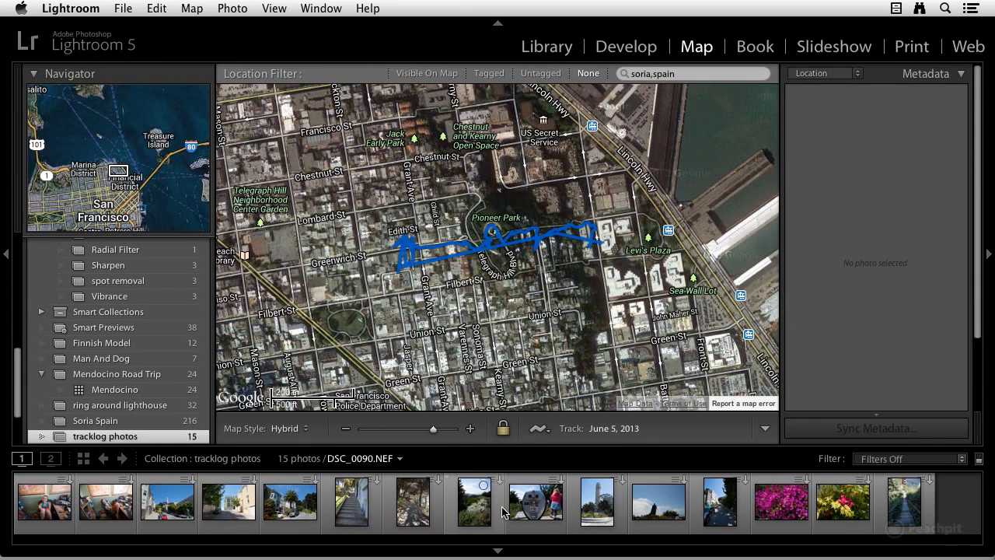
Step: Select all photos in the tracklog photos collection and auto-tag them from the loaded tracklog
key(super+a)
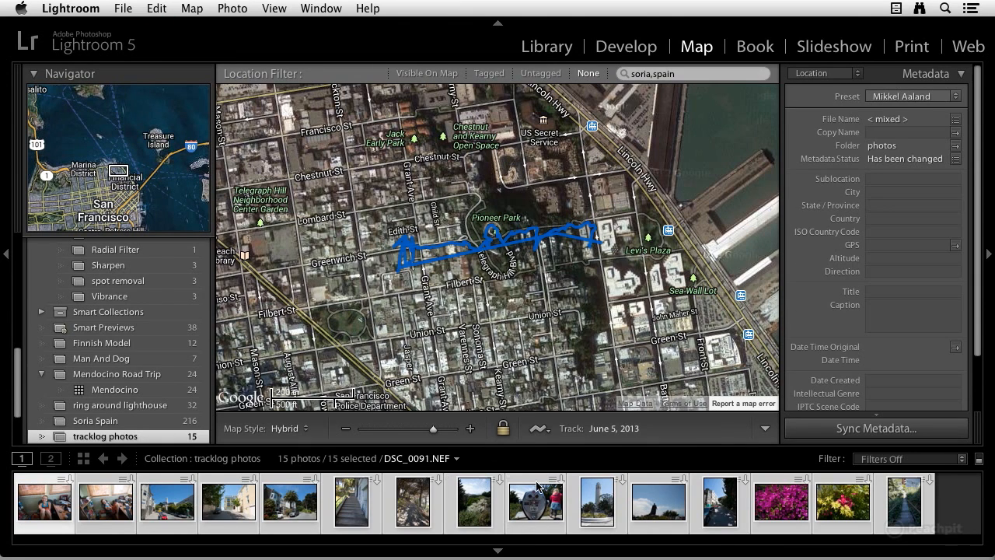
click(544, 430)
mouse_move(563, 544)
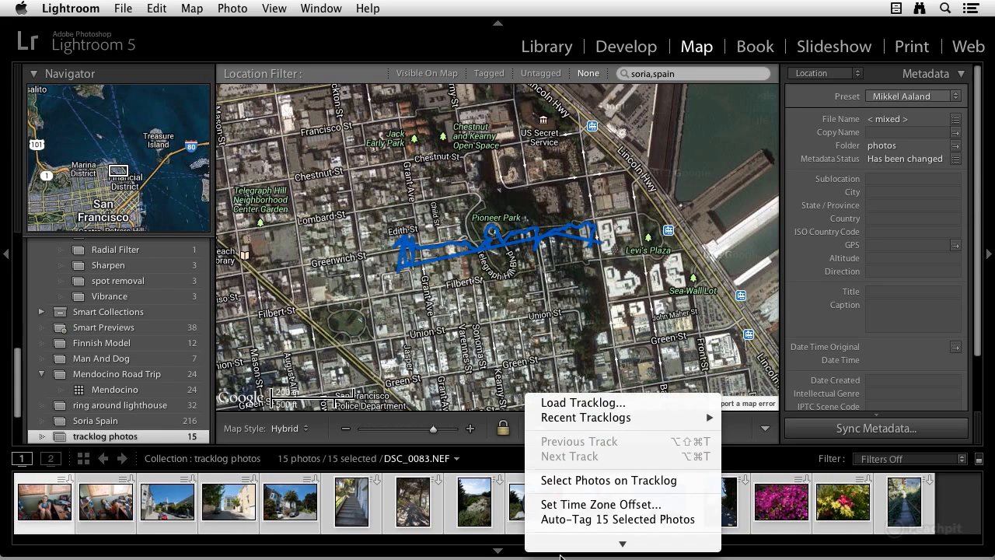
click(585, 518)
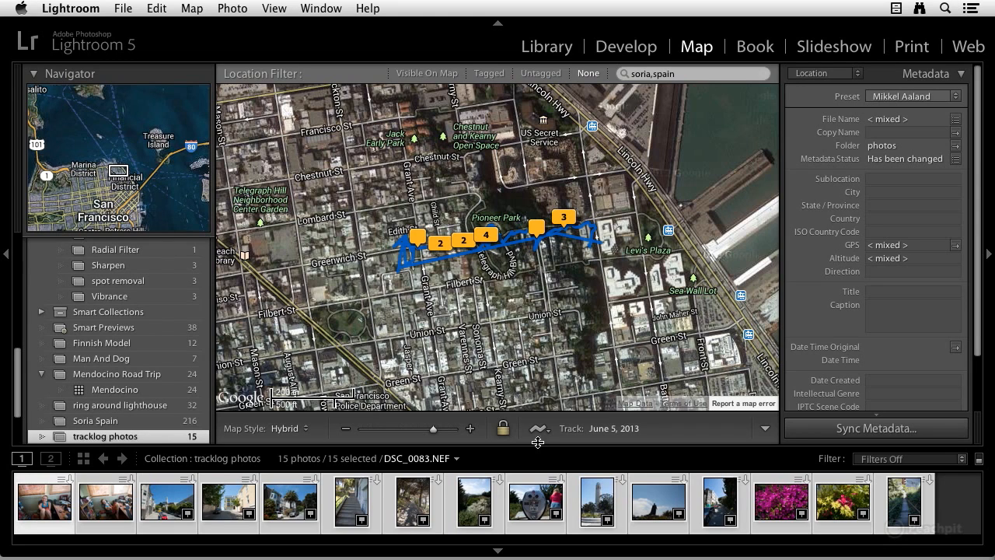
Step: Preview the photos at several markers along the San Francisco track, ending with the four-photo group
mouse_move(448, 226)
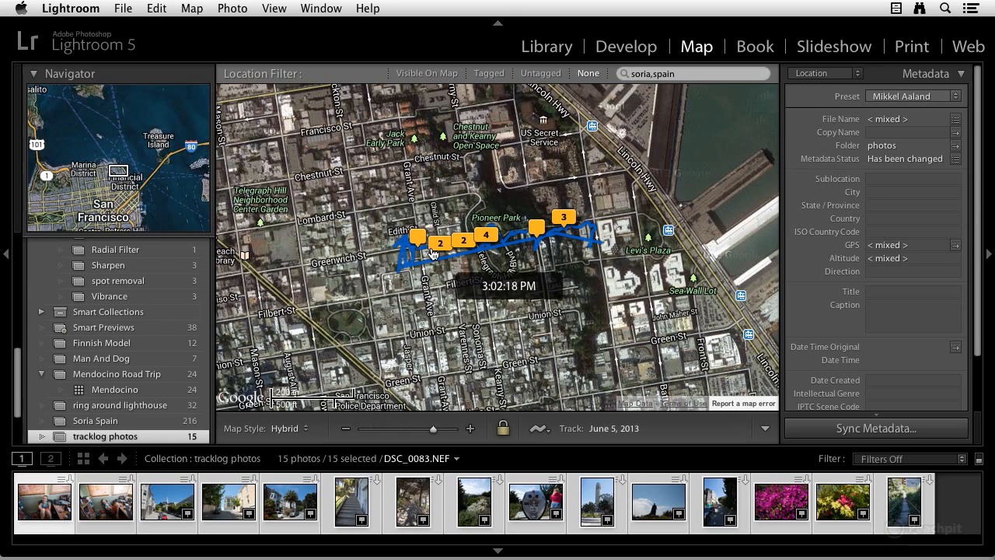
click(434, 250)
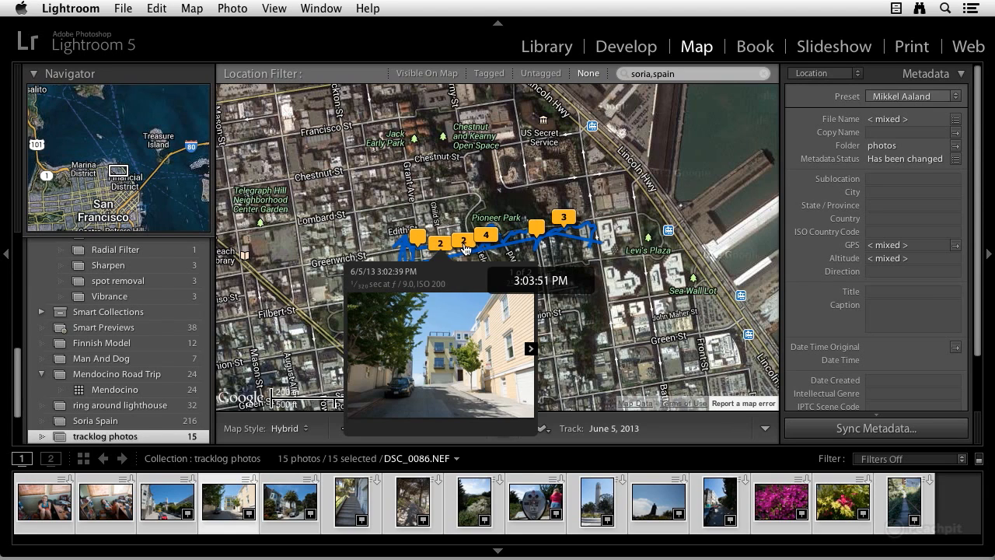
click(464, 244)
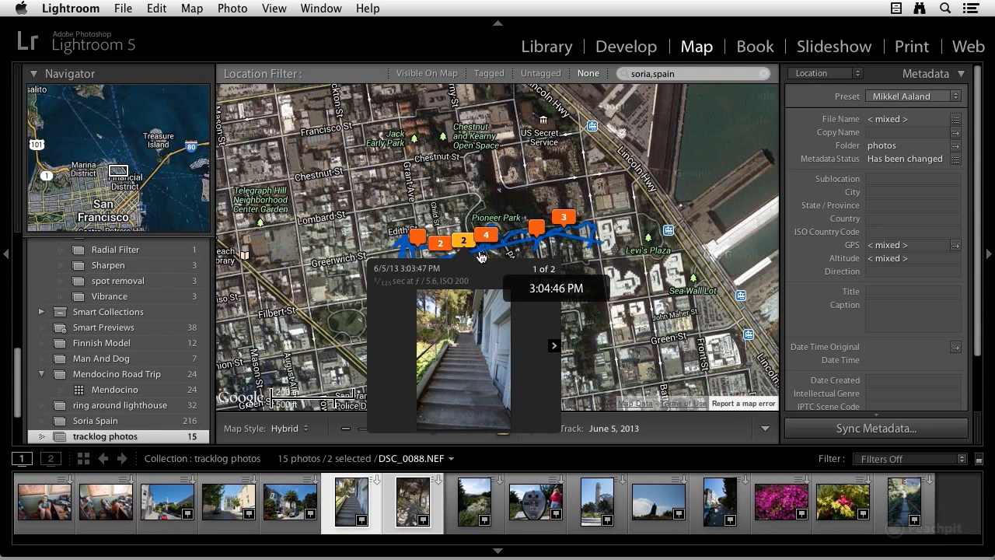
click(486, 239)
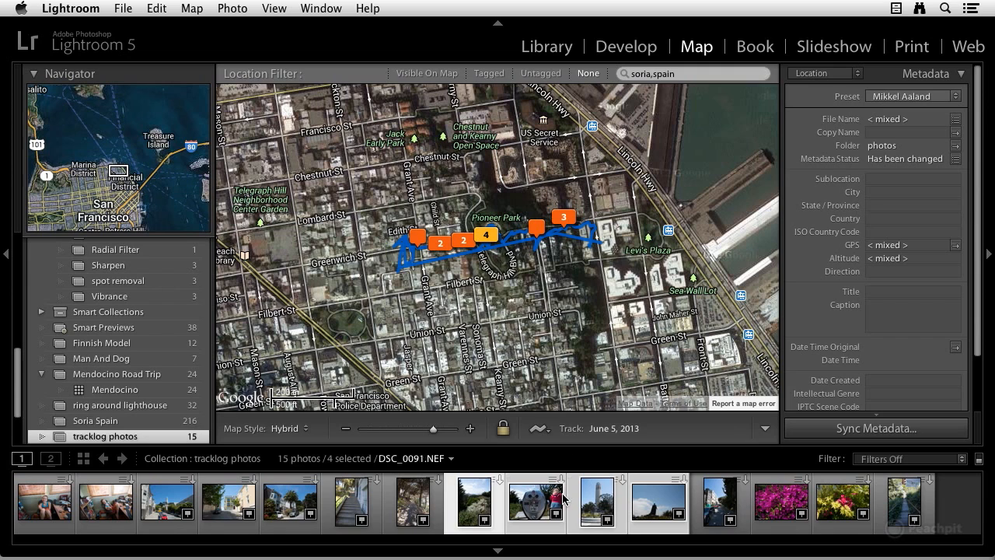
Step: Enlarge the filmstrip thumbnails and select only photo DSC_0089.NEF to view its location metadata
drag(589, 453, 587, 406)
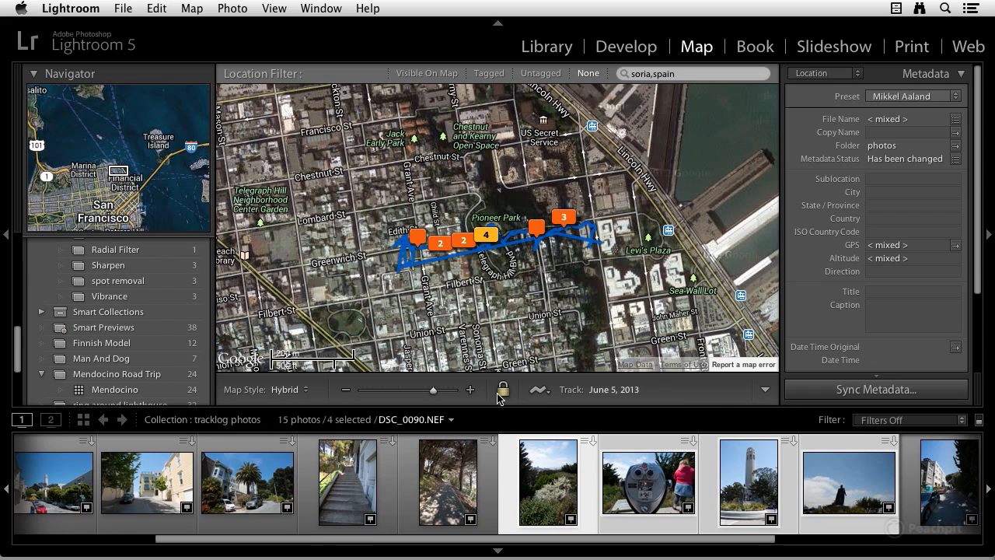
click(458, 488)
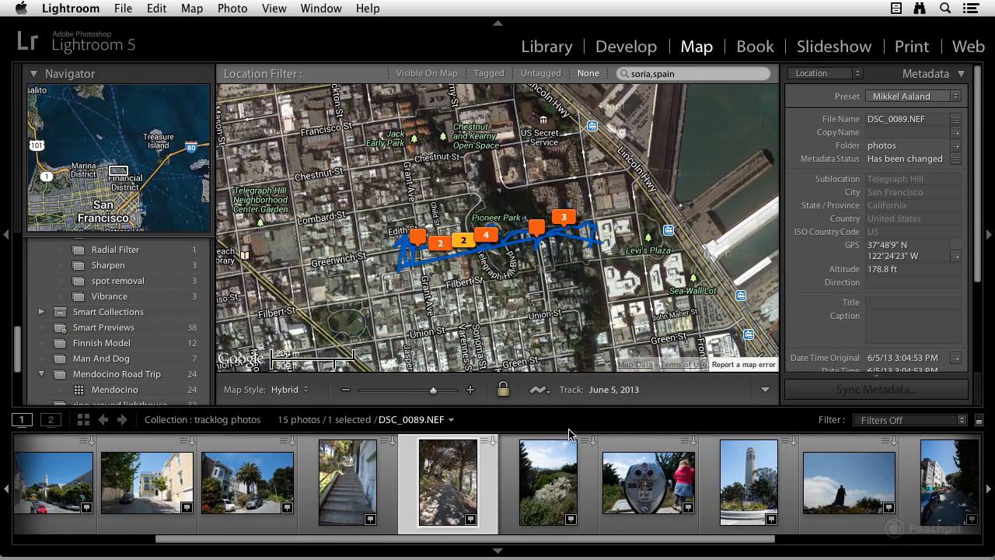
drag(433, 389, 359, 393)
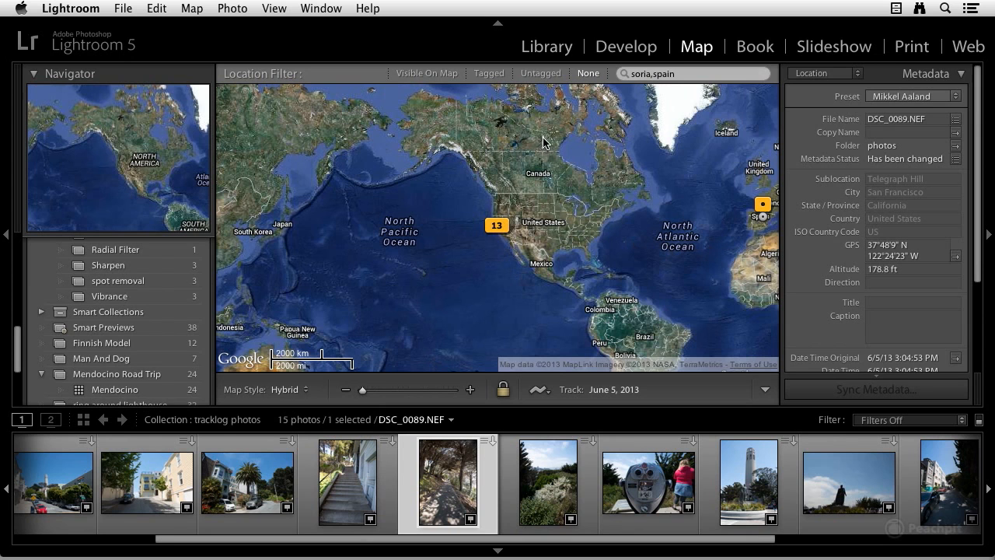
Step: Switch to the Library module and show All Photographs from the catalog
click(546, 48)
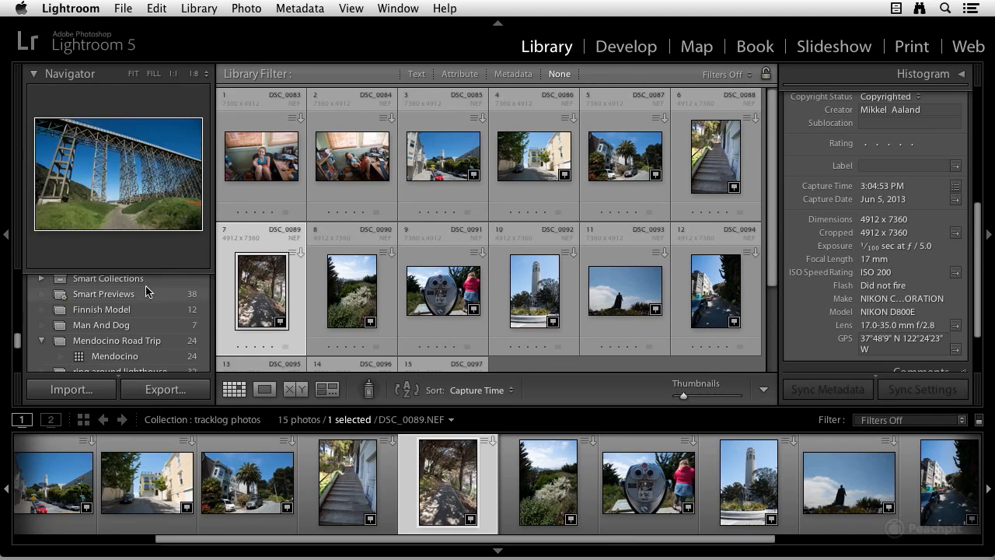
scroll(115, 311, up, 5)
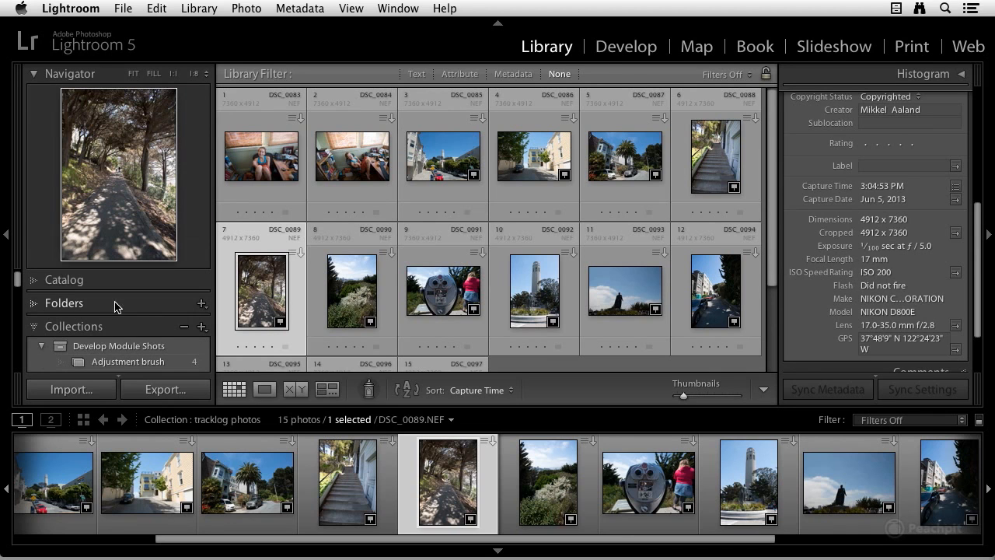
click(43, 280)
click(79, 300)
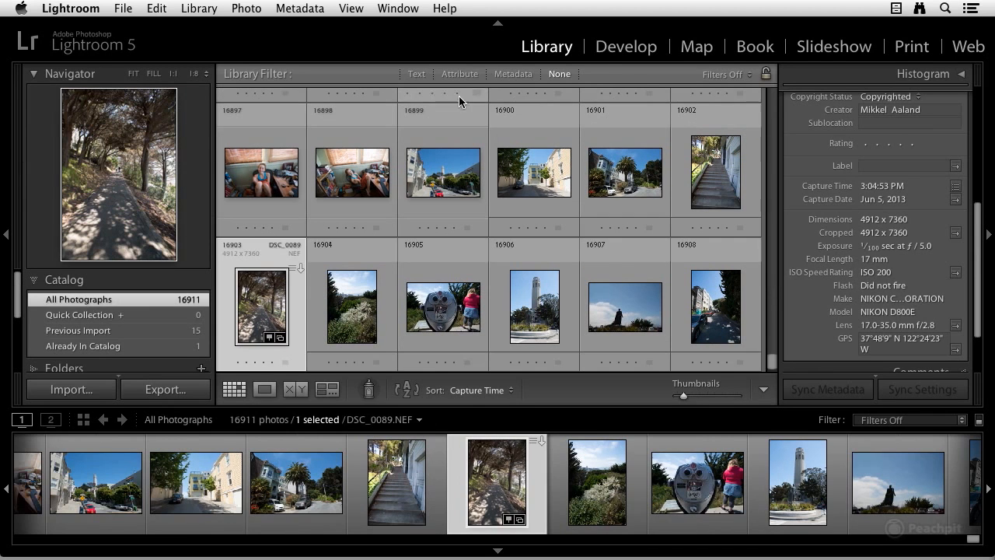
Step: Show the Metadata library filter and change its Date column to Location
click(507, 74)
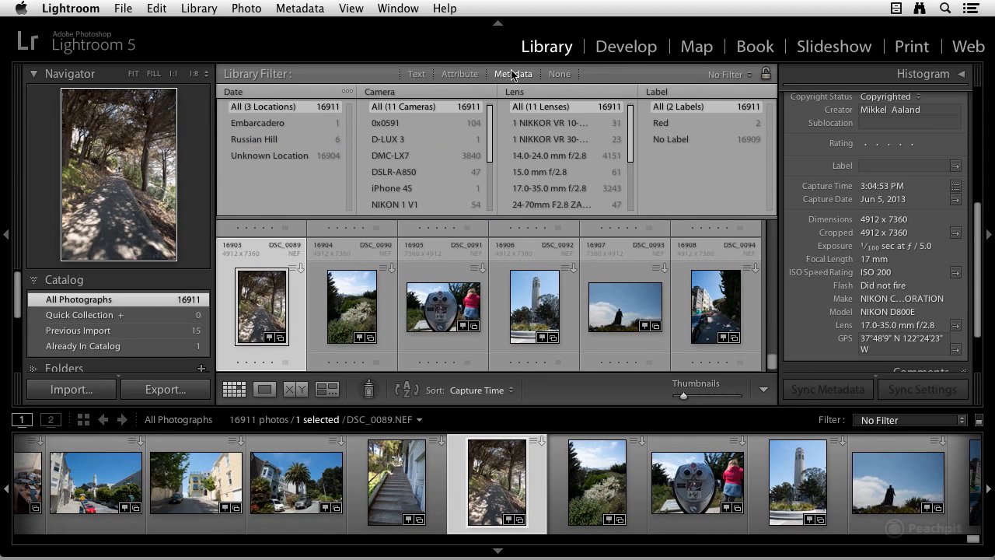
click(241, 95)
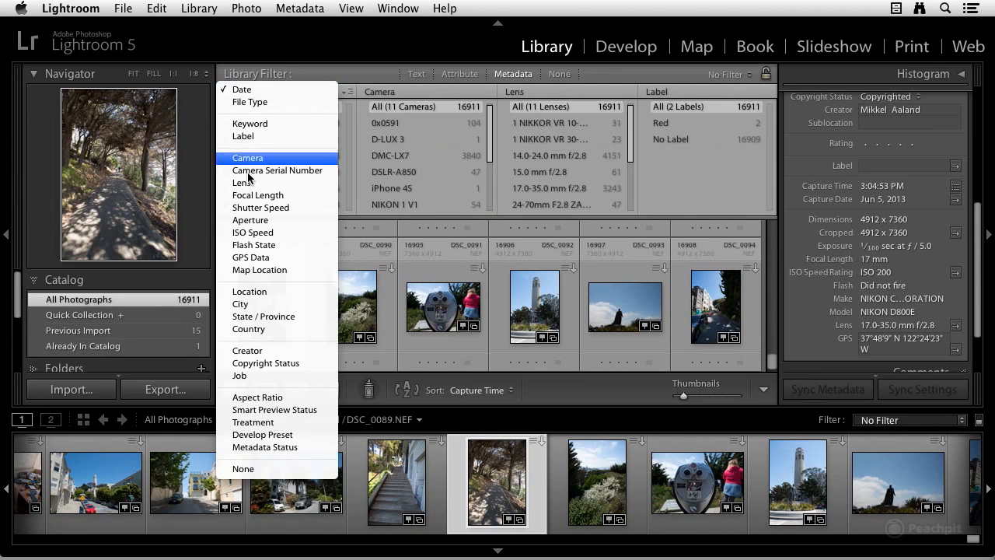
click(255, 291)
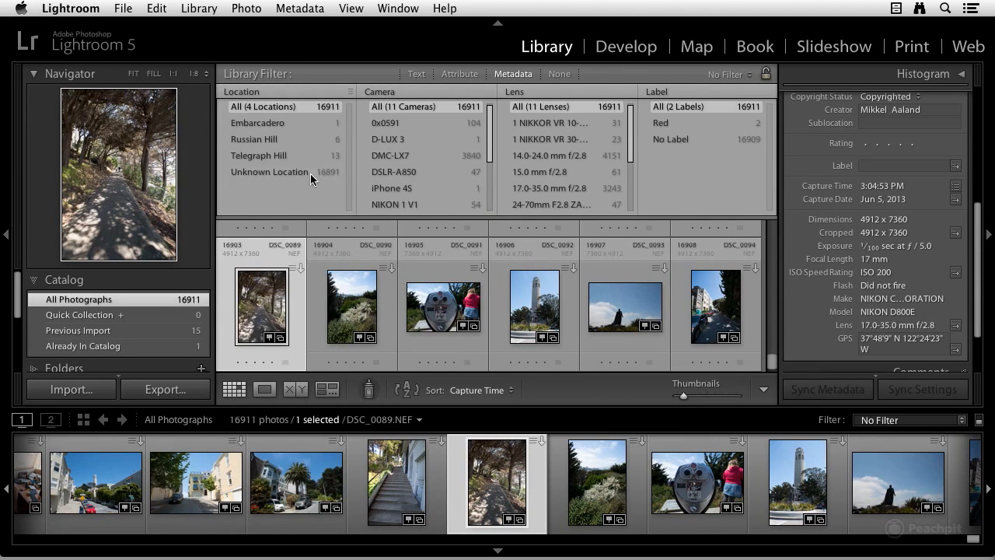
Step: Filter the catalog by the location Russian Hill and then Telegraph Hill, and browse the Telegraph Hill photos
click(273, 139)
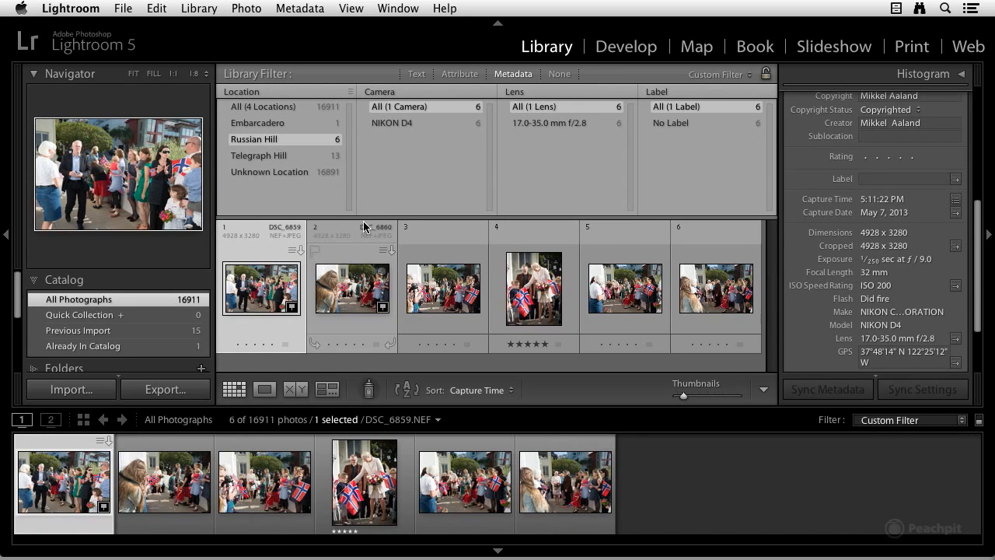
click(270, 157)
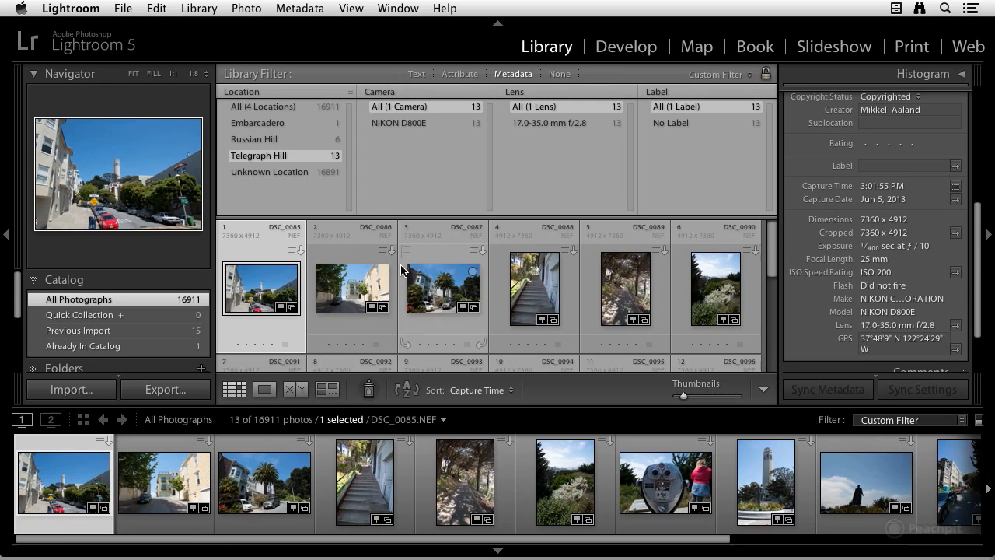
scroll(398, 262, down, 3)
scroll(396, 262, down, 2)
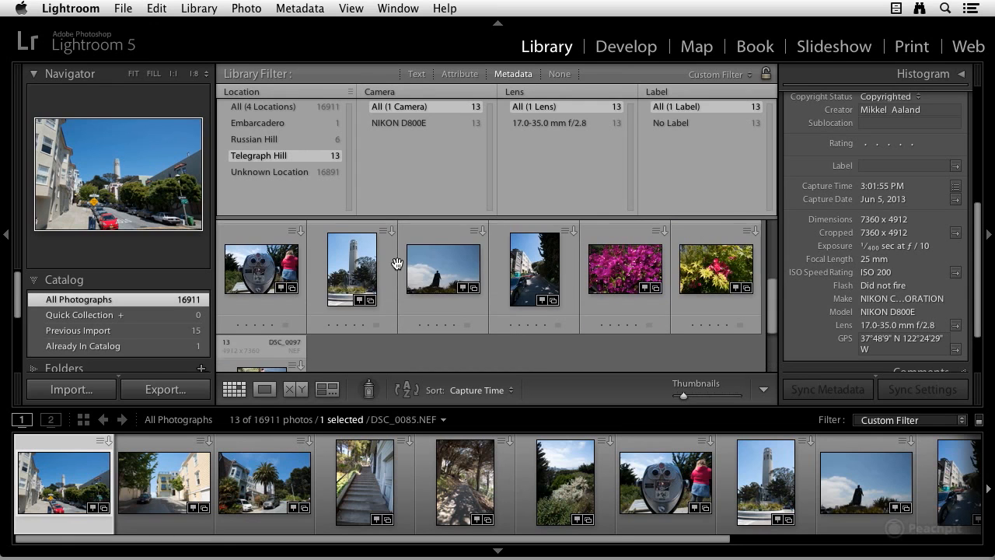
scroll(440, 278, up, 4)
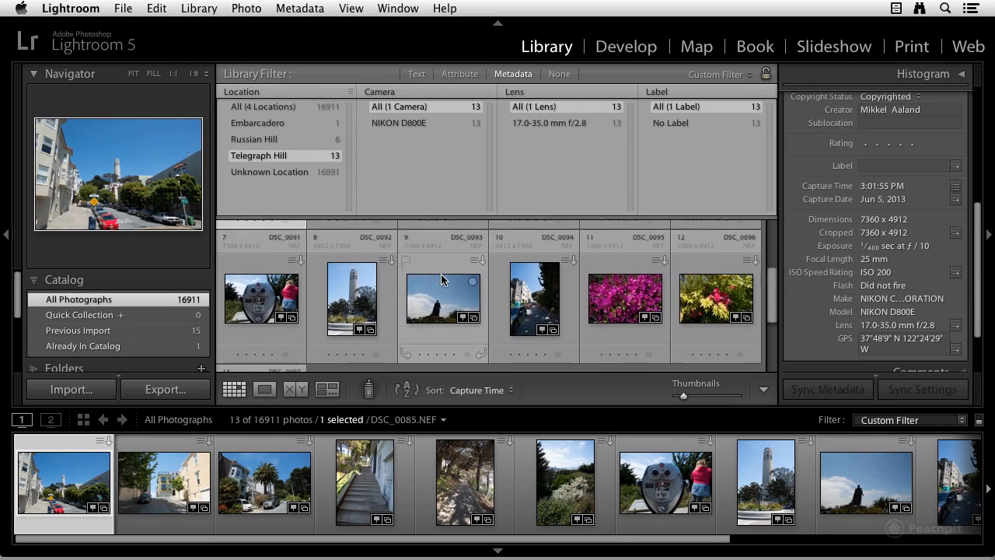